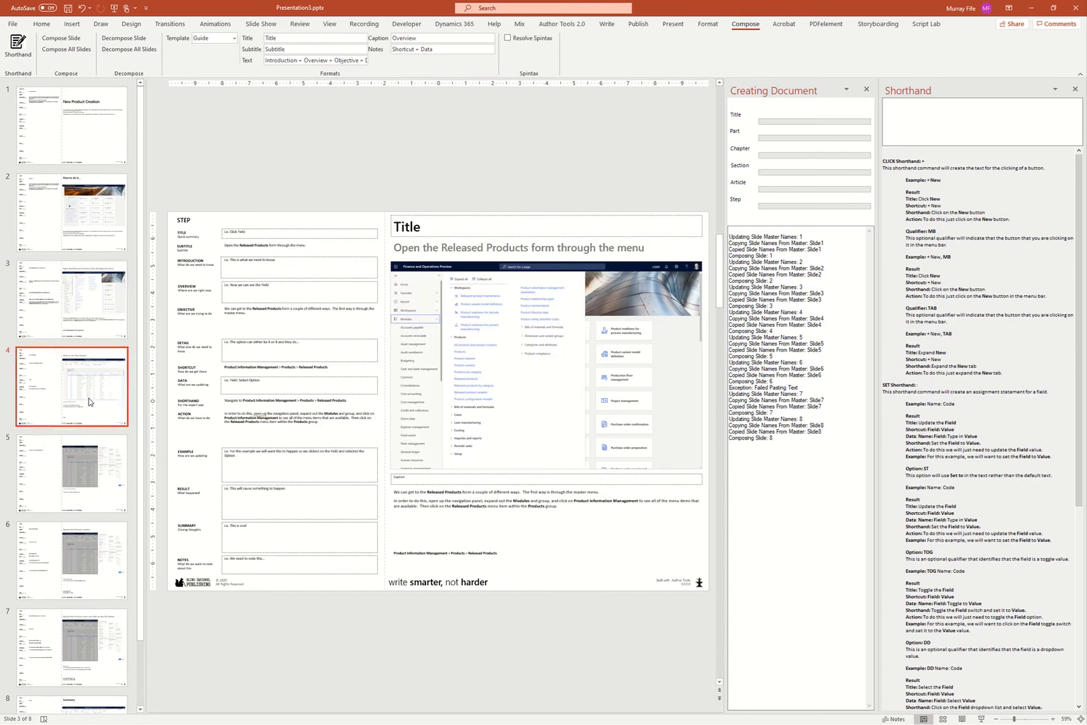
Step: Look through the composed step content on slides 5 to 7
{"action": "left_click", "coordinate": [84, 462]}
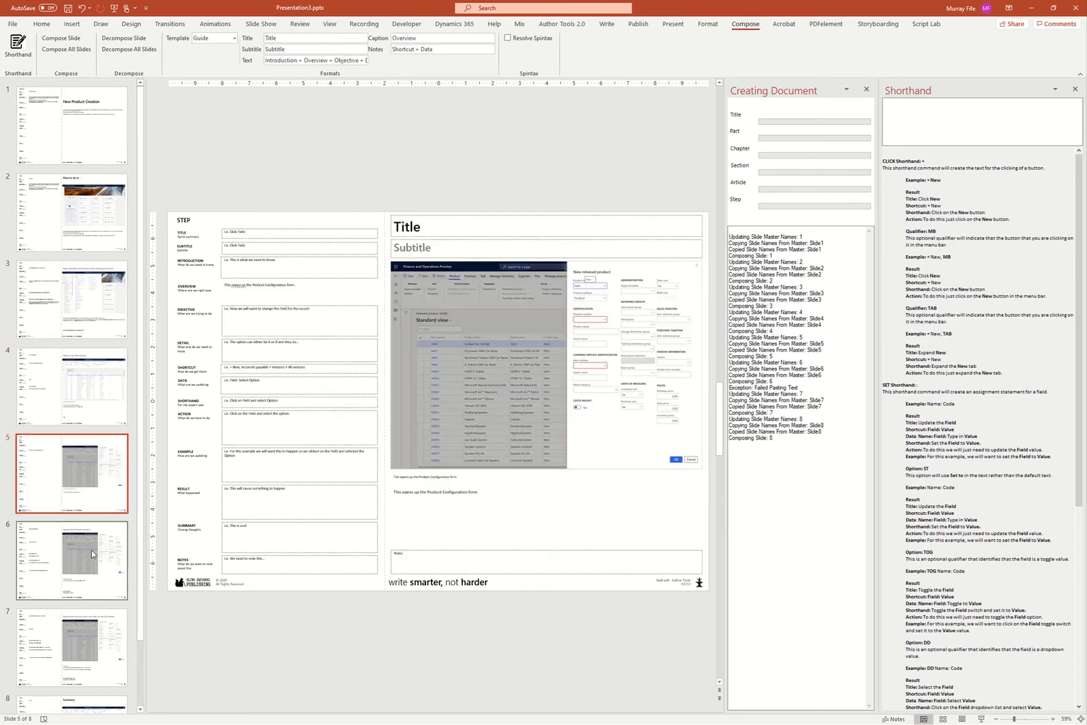
{"action": "left_click", "coordinate": [94, 575]}
{"action": "left_click", "coordinate": [107, 648]}
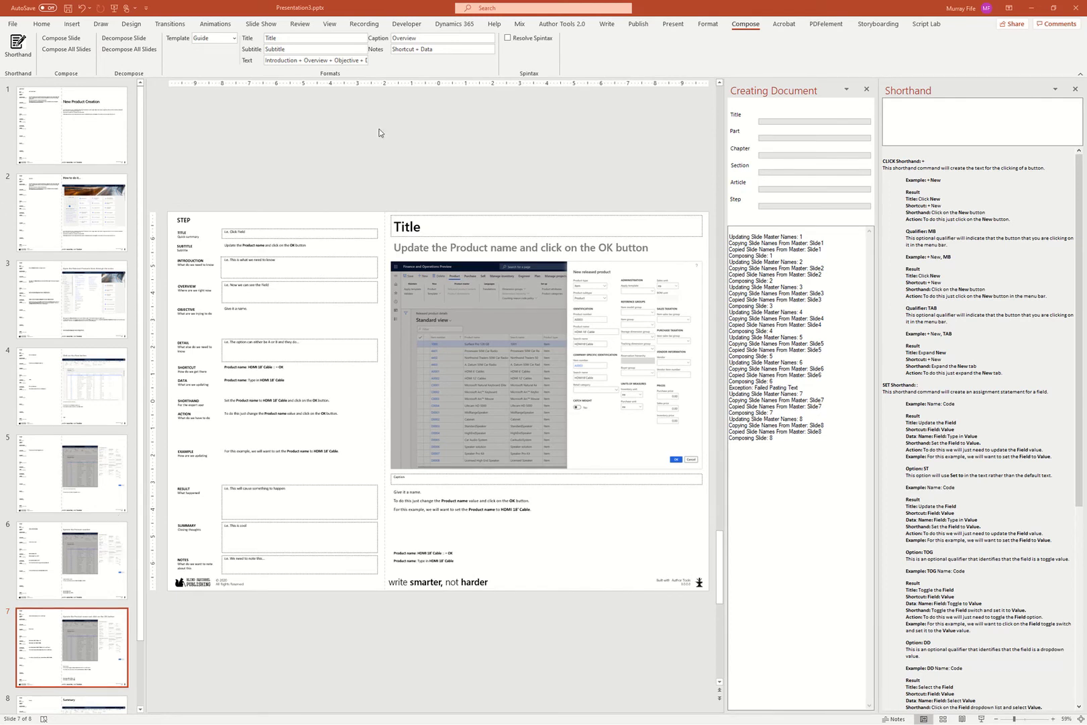
Step: Refresh the publishing sections and set the range to Article 1: New Product Creation, pages 1 to 8
{"action": "left_click", "coordinate": [638, 25]}
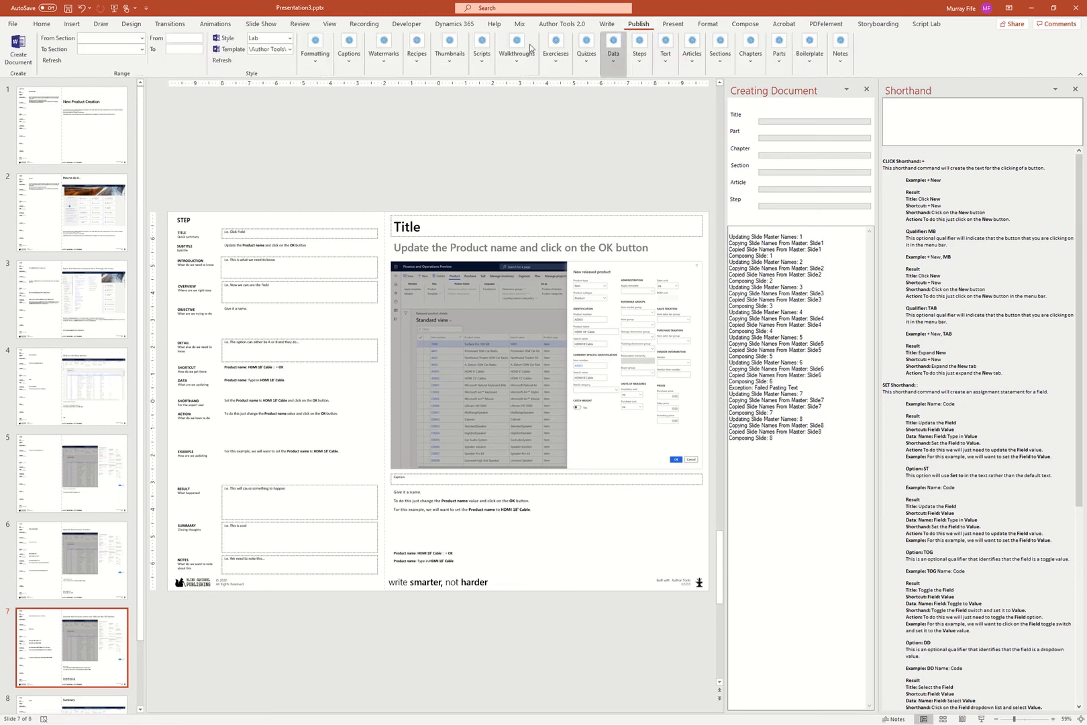
{"action": "left_click", "coordinate": [54, 61]}
{"action": "left_click", "coordinate": [107, 38]}
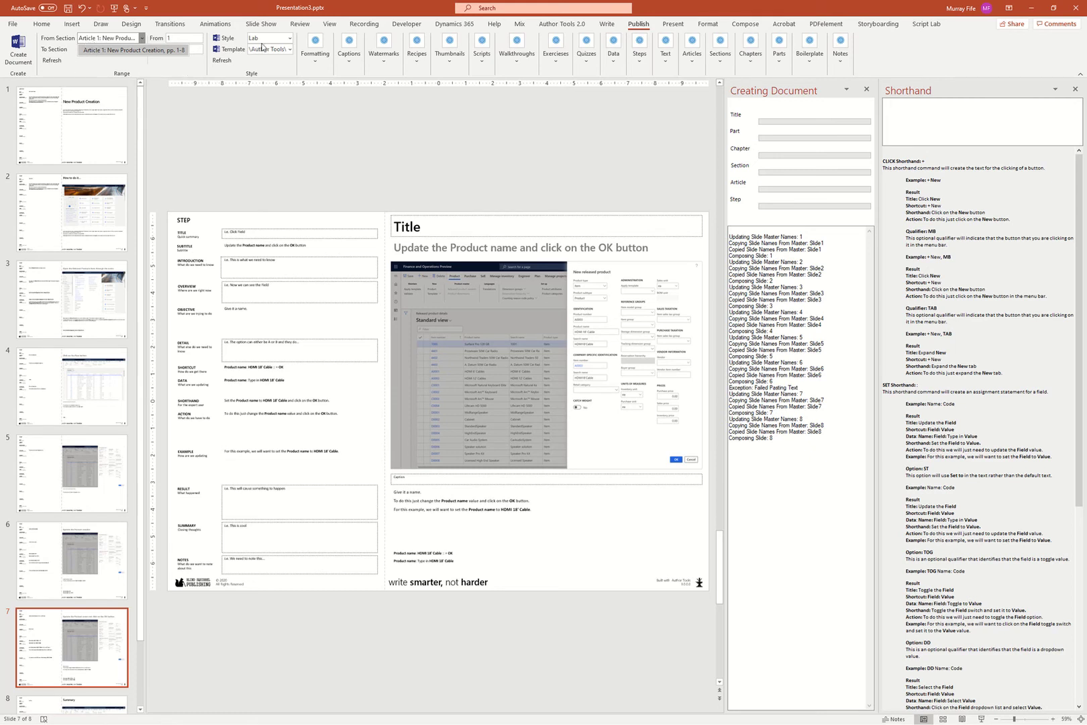
Step: Set the publishing style to Walkthrough and the document template to DYNC\Guide 8.5x11.dotx
{"action": "left_click", "coordinate": [290, 39]}
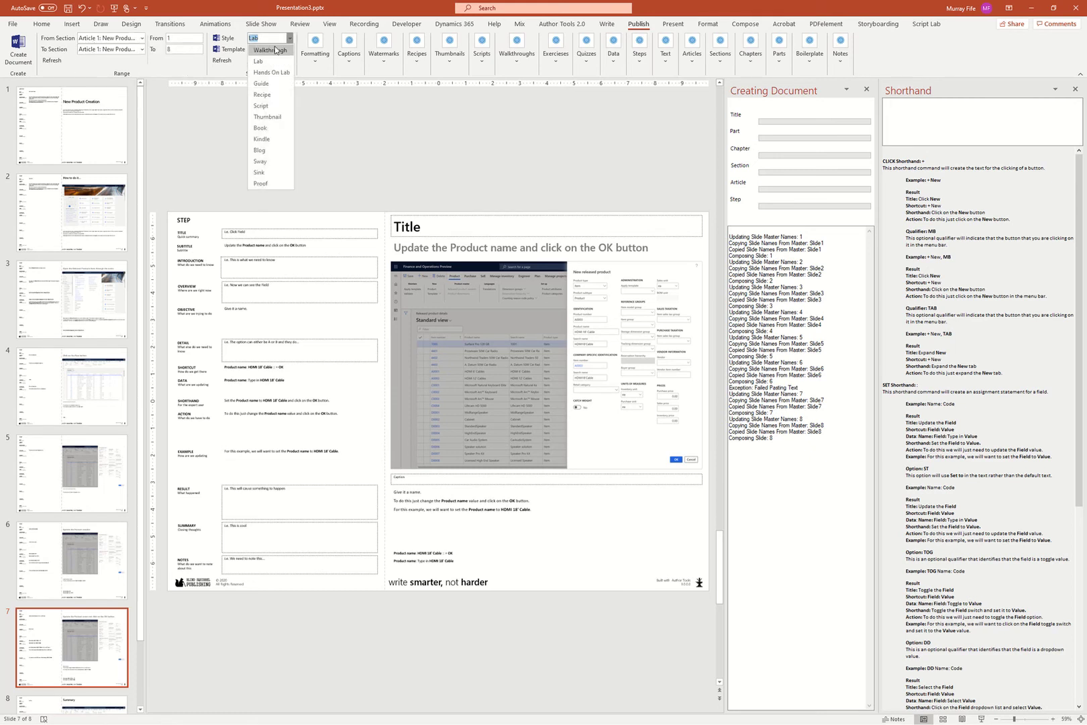
{"action": "left_click", "coordinate": [276, 49]}
{"action": "left_click", "coordinate": [290, 50]}
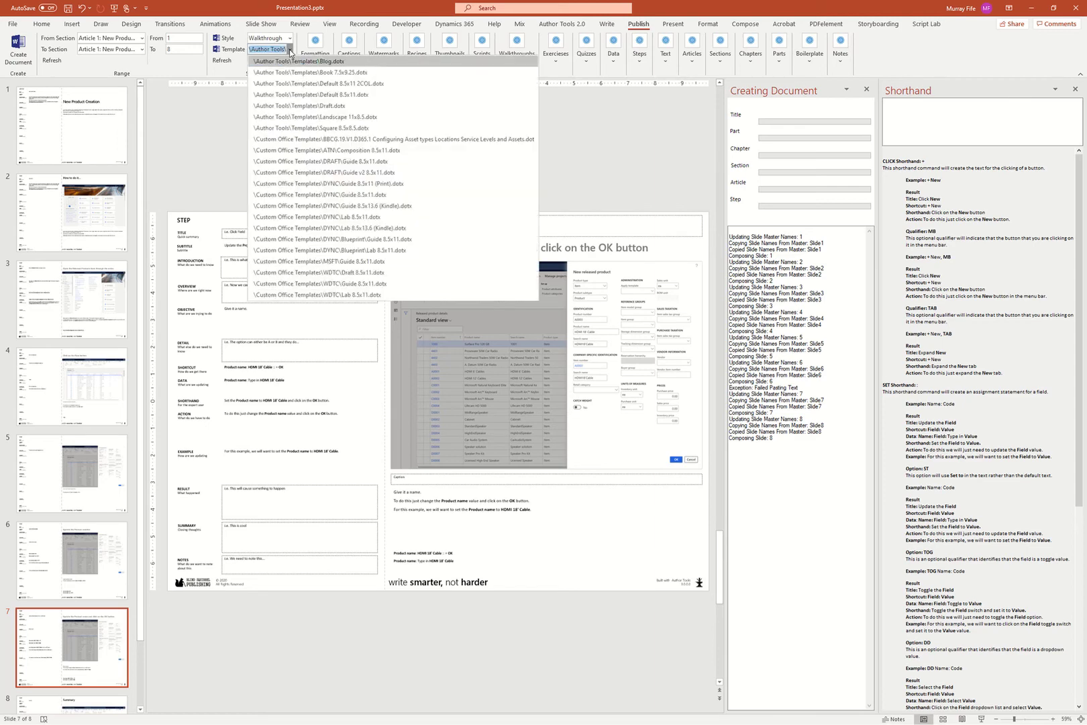
{"action": "left_click", "coordinate": [388, 194]}
Step: Generate the Word document from the selected slide range
{"action": "left_click", "coordinate": [24, 61]}
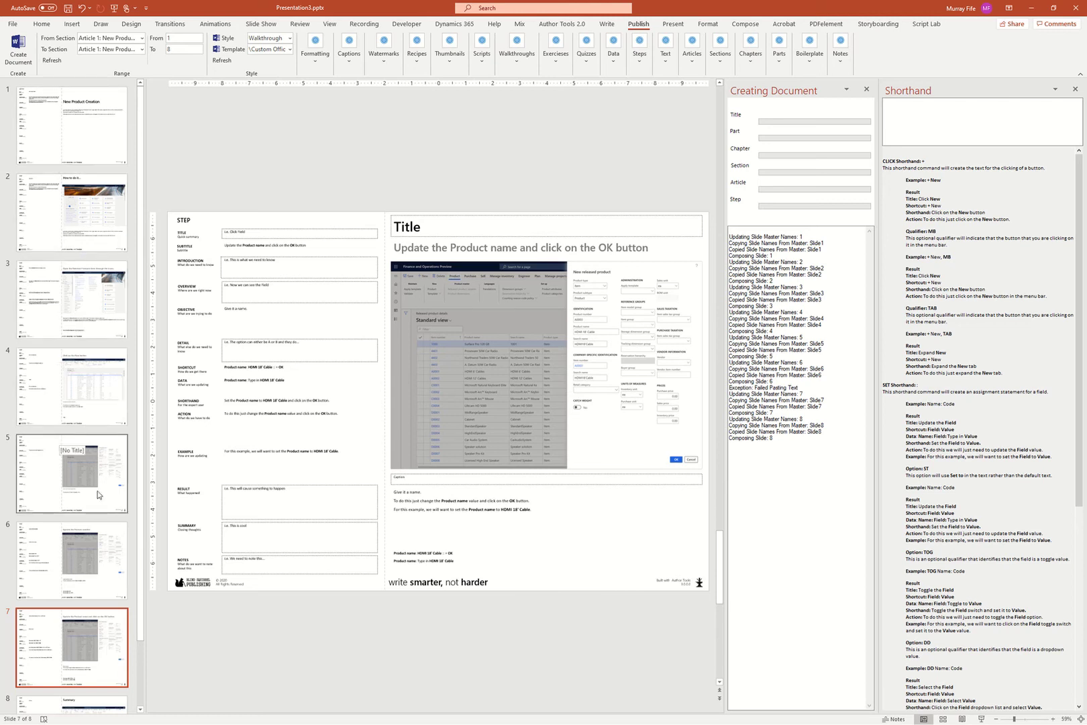
{"action": "left_click", "coordinate": [20, 55]}
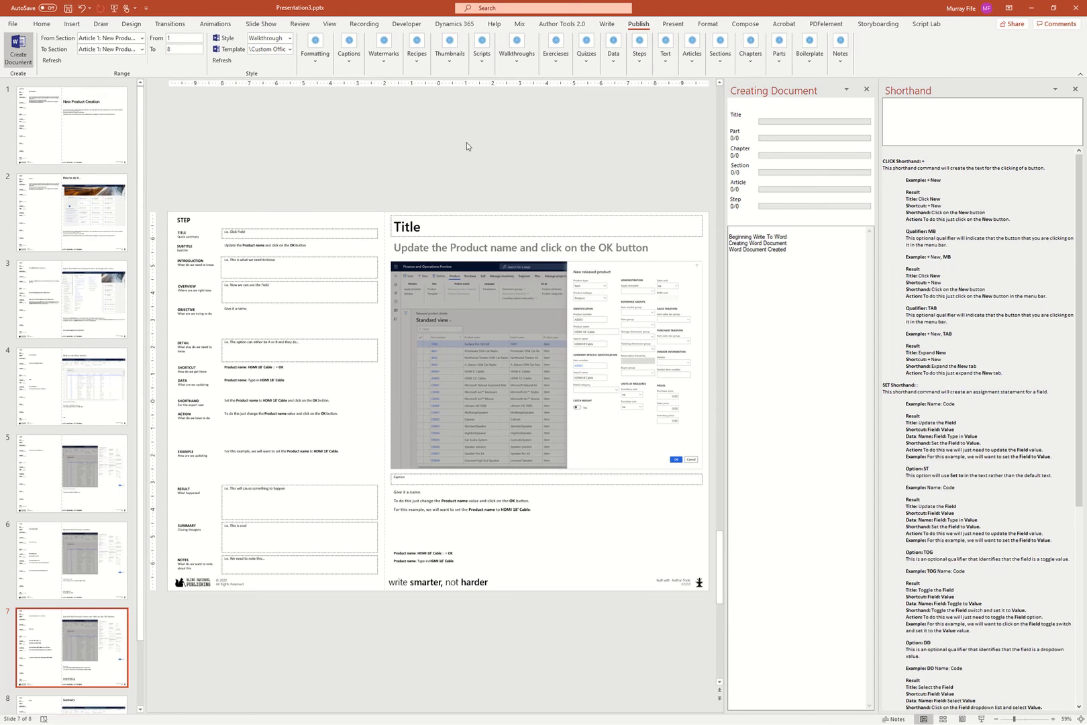
{"action": "key", "text": "alt+Tab"}
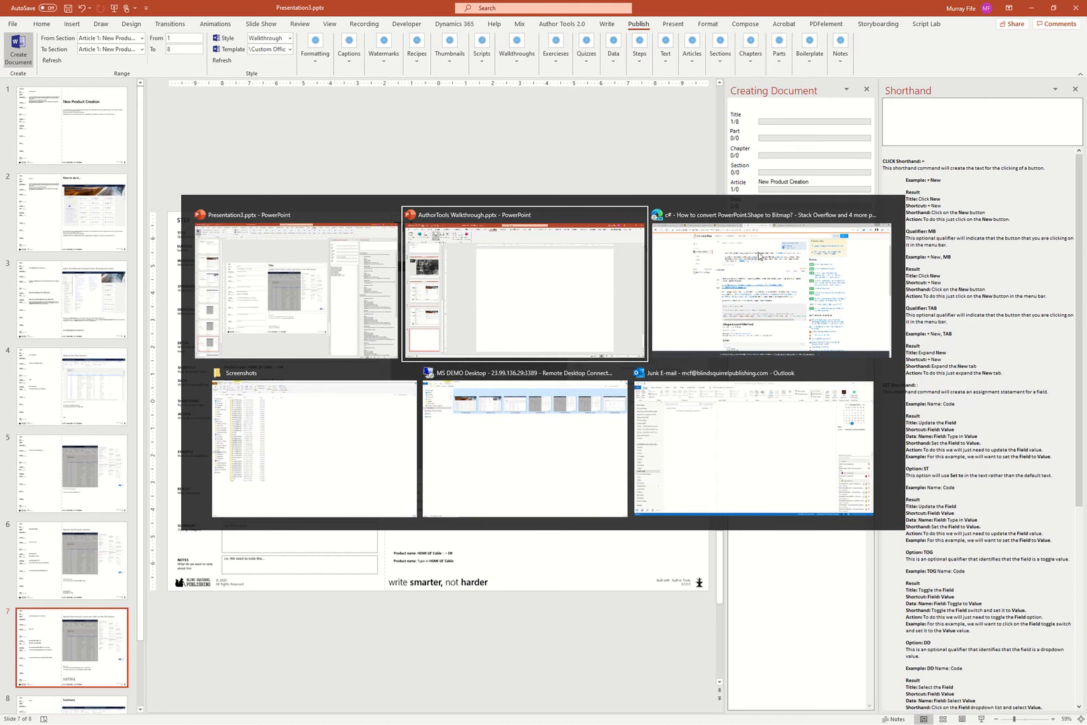
{"action": "key", "text": "Escape"}
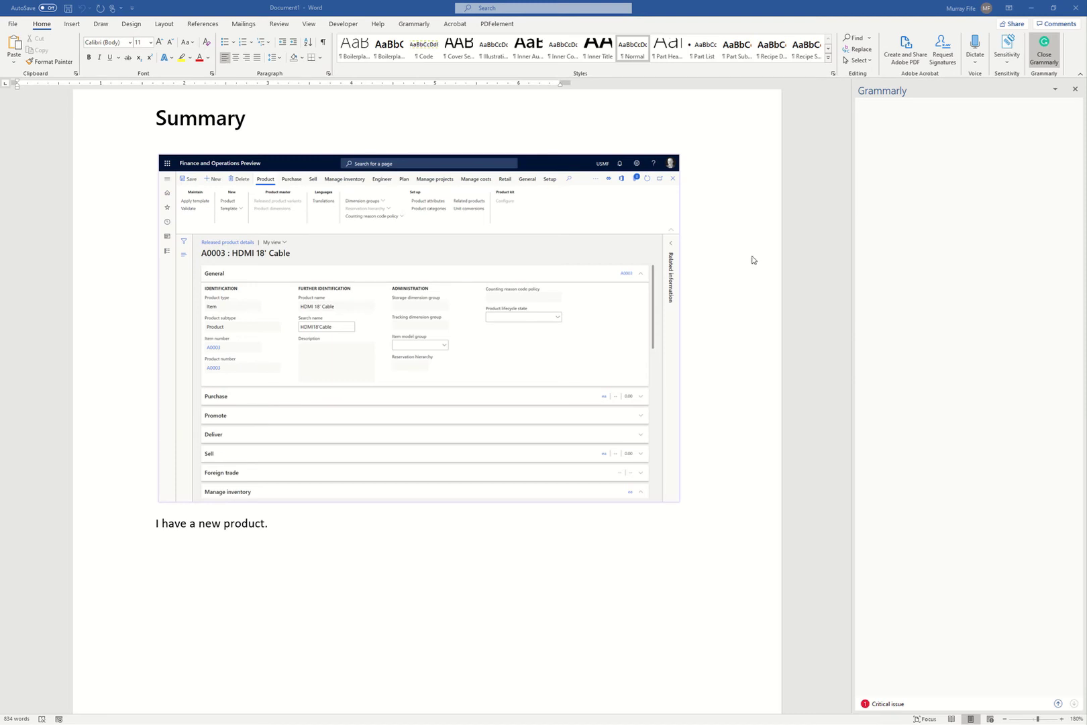
Step: Examine the generated Word document, covering its cover page, the New Product Creation walkthrough and the Summary
{"action": "scroll", "coordinate": [736, 255], "scroll_direction": "down", "scroll_amount": 8}
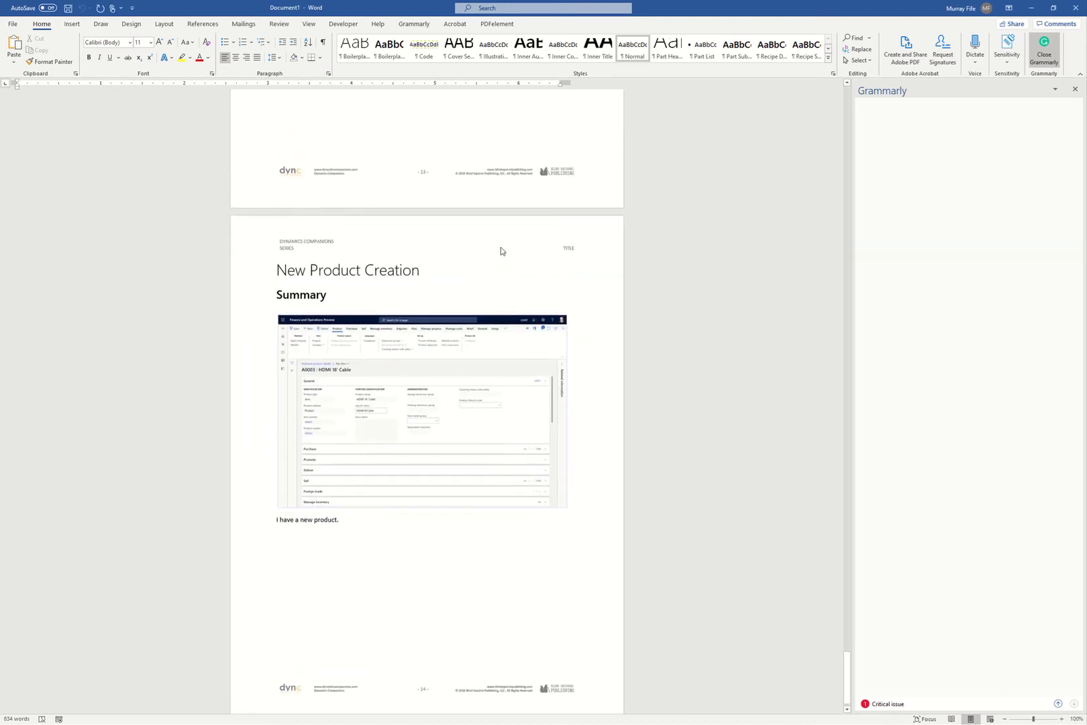
{"action": "scroll", "coordinate": [501, 251], "scroll_direction": "up", "scroll_amount": 20}
{"action": "scroll", "coordinate": [519, 249], "scroll_direction": "up", "scroll_amount": 20}
{"action": "scroll", "coordinate": [520, 246], "scroll_direction": "up", "scroll_amount": 20}
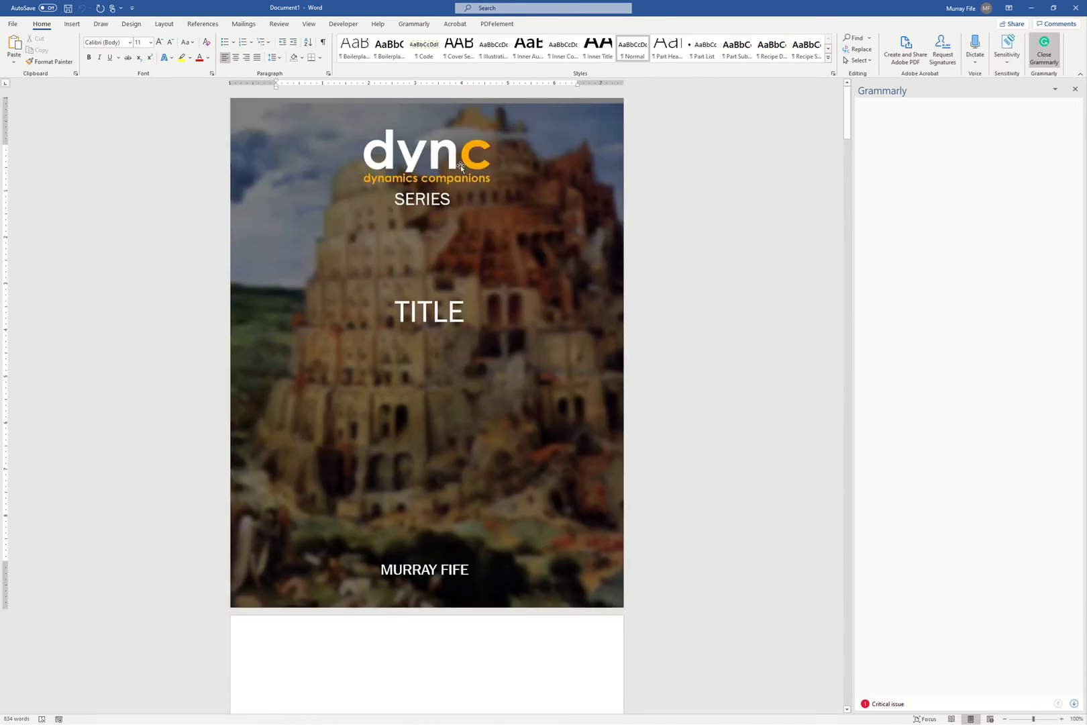
{"action": "scroll", "coordinate": [313, 186], "scroll_direction": "down", "scroll_amount": 7}
{"action": "scroll", "coordinate": [366, 246], "scroll_direction": "down", "scroll_amount": 20}
{"action": "scroll", "coordinate": [375, 246], "scroll_direction": "down", "scroll_amount": 15}
{"action": "scroll", "coordinate": [381, 245], "scroll_direction": "up", "scroll_amount": 3}
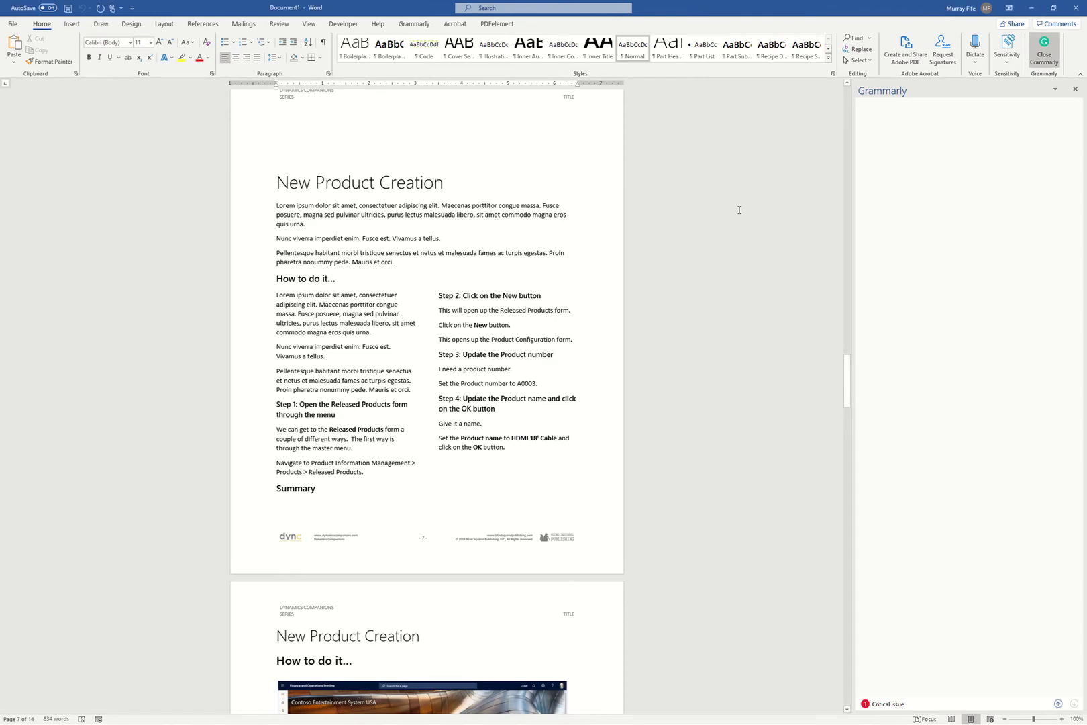
Step: Switch back to Presentation3.pptx in PowerPoint and create a presentation from it using the DYNC\Walkthrough.potx template
{"action": "key", "text": "alt+Tab"}
{"action": "key", "text": "alt+Tab"}
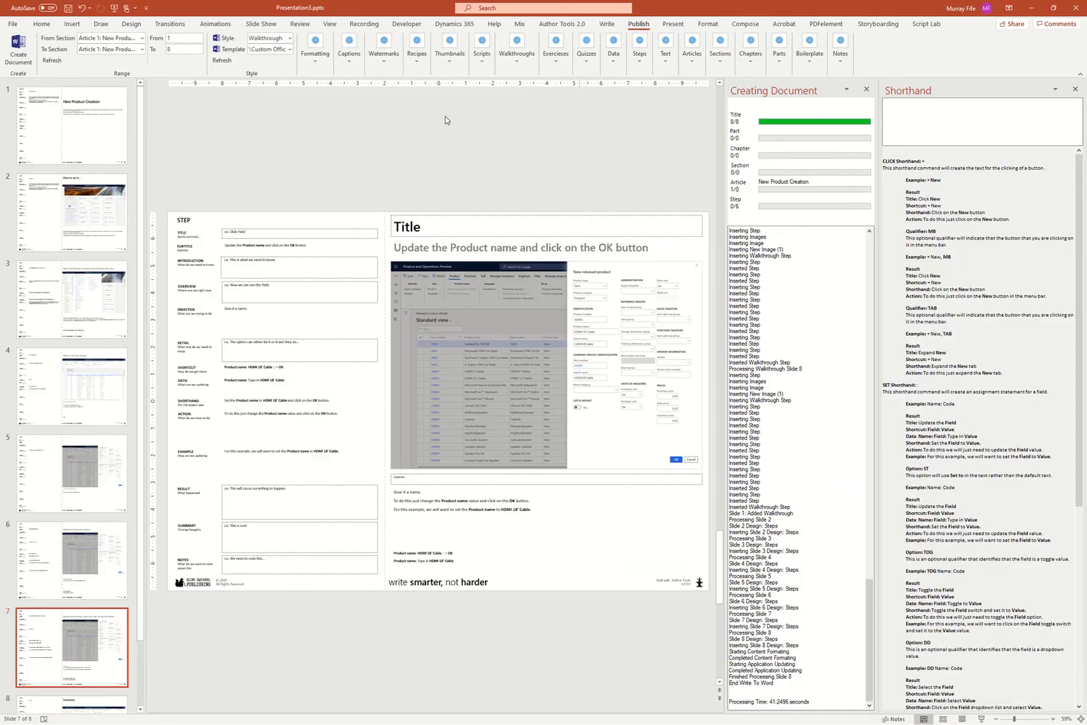
{"action": "left_click", "coordinate": [671, 25]}
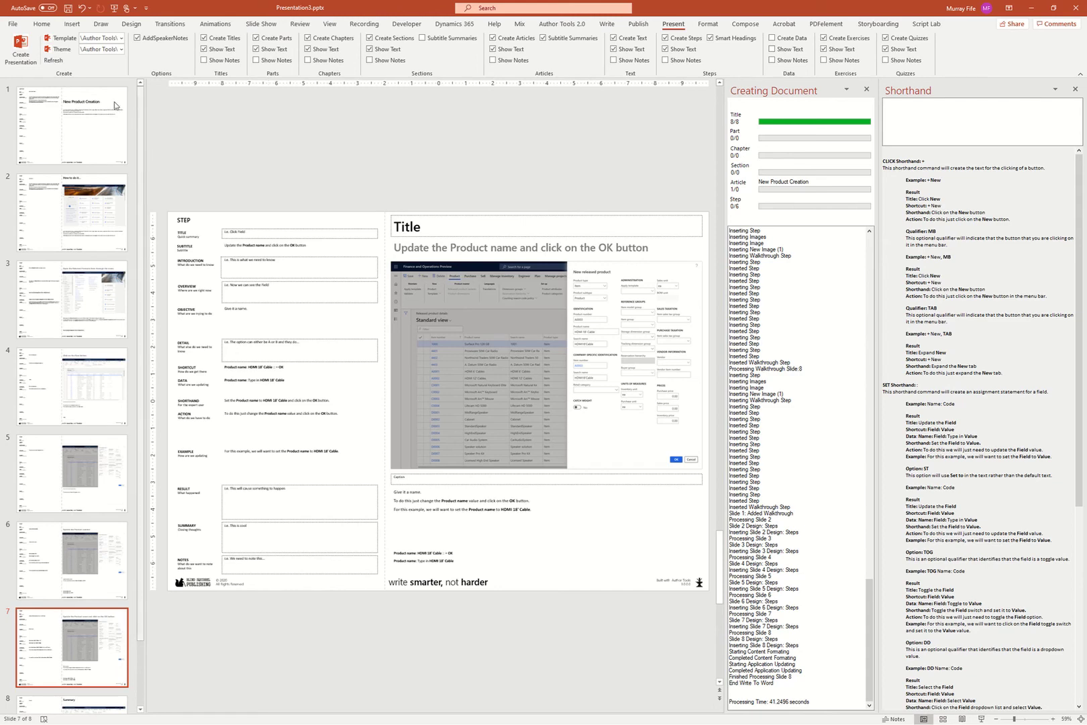
{"action": "left_click", "coordinate": [122, 39]}
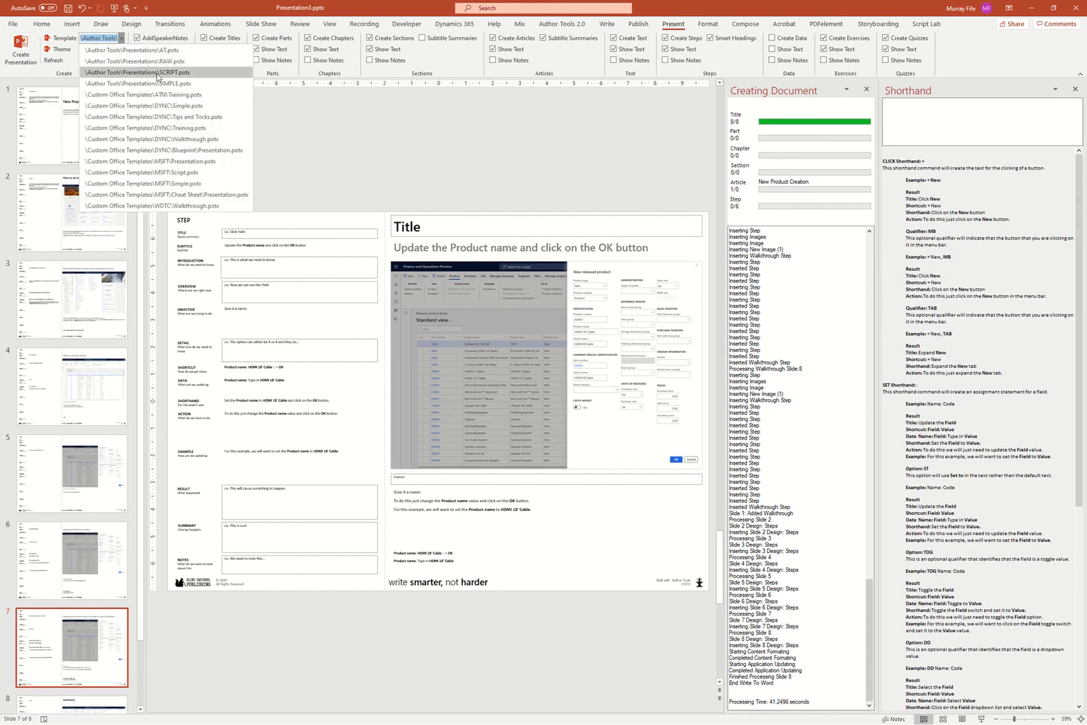
{"action": "left_click", "coordinate": [194, 140]}
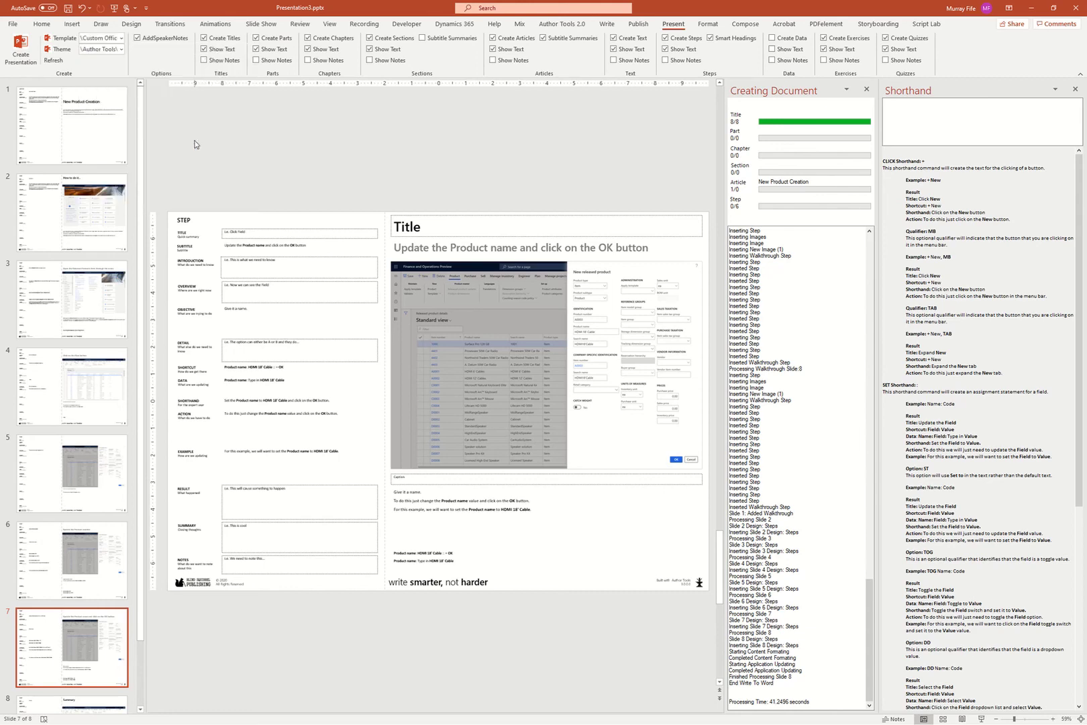
{"action": "left_click", "coordinate": [25, 50]}
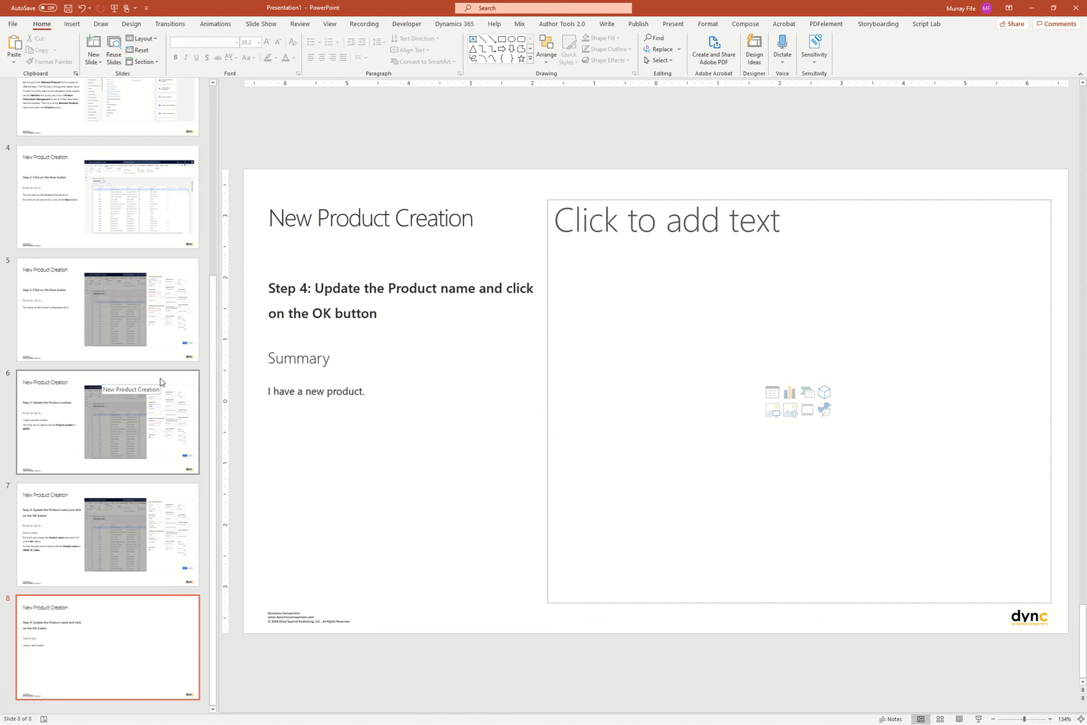
Step: Examine the slides of the generated New Product Creation presentation from the title slide through the summary
{"action": "scroll", "coordinate": [135, 336], "scroll_direction": "up", "scroll_amount": 5}
{"action": "left_click", "coordinate": [111, 176]}
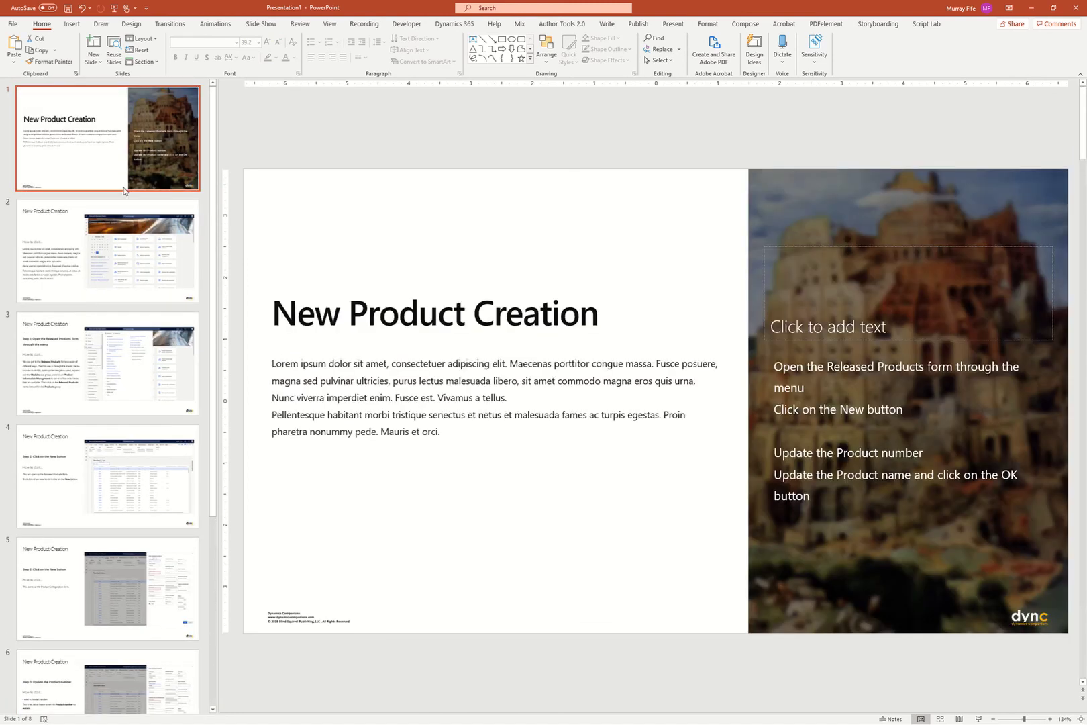
{"action": "left_click", "coordinate": [135, 260]}
{"action": "left_click", "coordinate": [160, 394]}
{"action": "left_click", "coordinate": [169, 483]}
{"action": "left_click", "coordinate": [162, 554]}
{"action": "scroll", "coordinate": [140, 536], "scroll_direction": "down", "scroll_amount": 1}
{"action": "scroll", "coordinate": [139, 536], "scroll_direction": "down", "scroll_amount": 3}
{"action": "left_click", "coordinate": [147, 560]}
{"action": "left_click", "coordinate": [155, 675]}
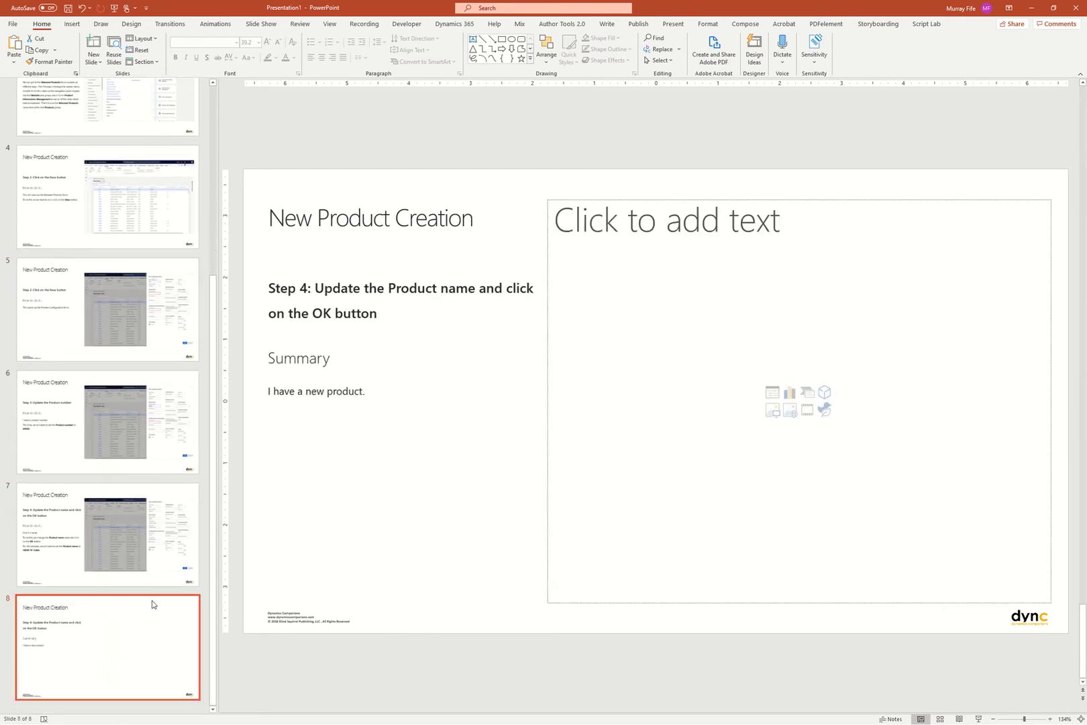
{"action": "scroll", "coordinate": [151, 603], "scroll_direction": "up", "scroll_amount": 5}
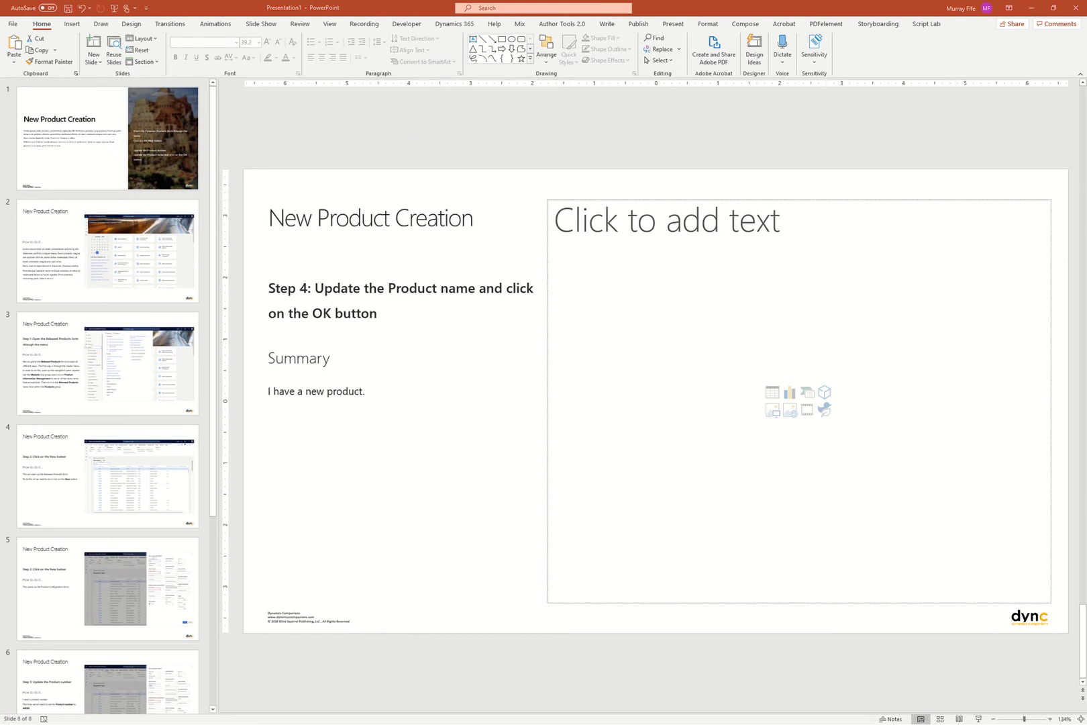
Step: Close the generated presentation without saving it
{"action": "left_click", "coordinate": [1076, 8]}
{"action": "left_click", "coordinate": [583, 436]}
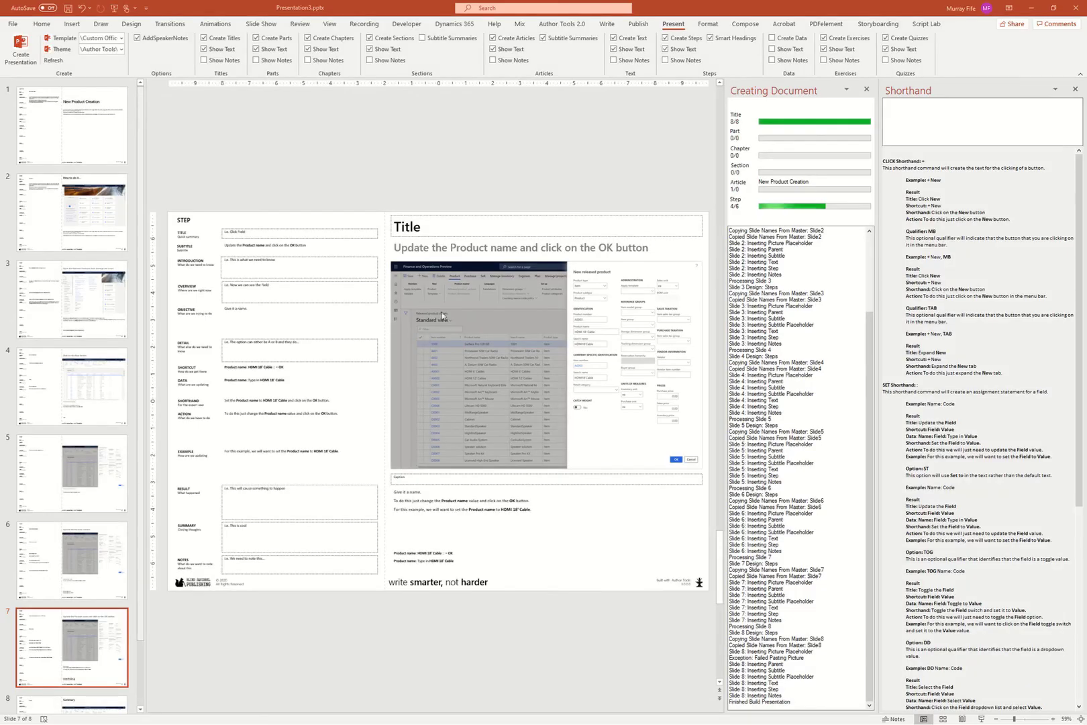
Step: Enable watermarks in the publishing options with the Logo style and DYNC Badge.png as the logo
{"action": "left_click", "coordinate": [639, 27]}
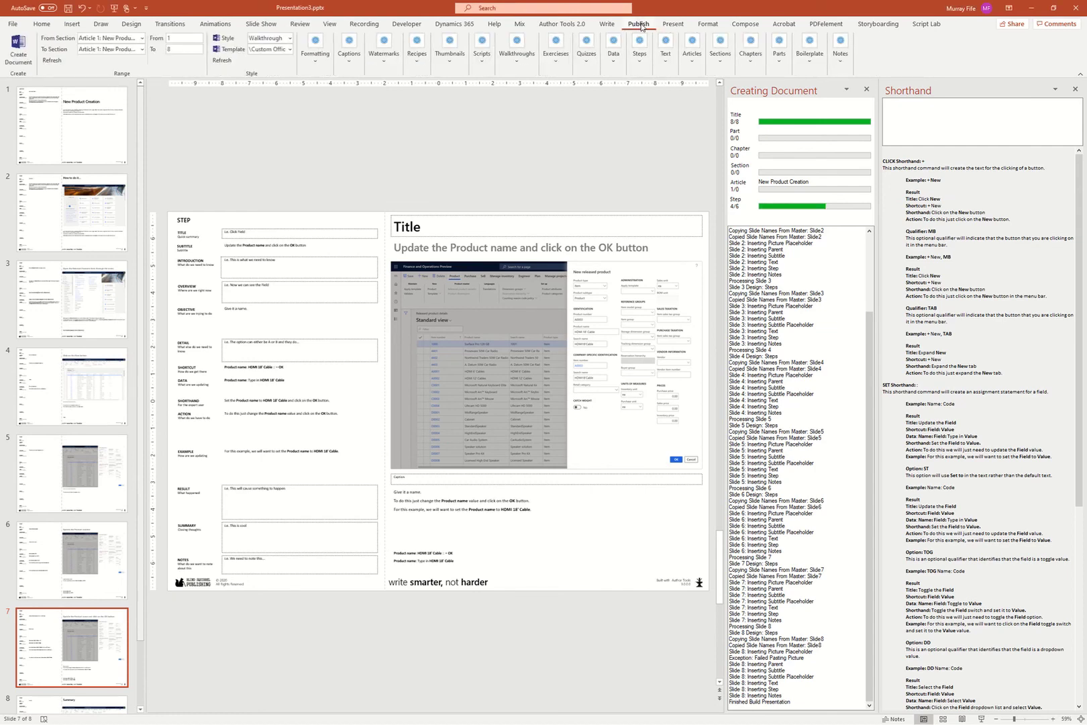
{"action": "left_click", "coordinate": [384, 66]}
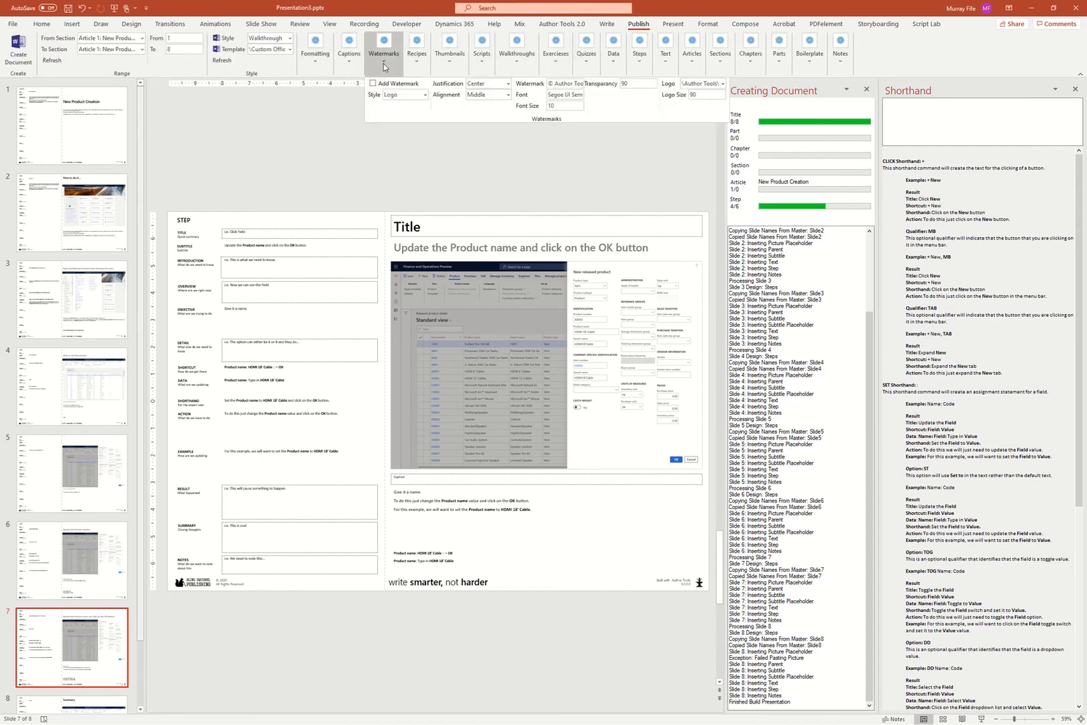
{"action": "left_click", "coordinate": [375, 86]}
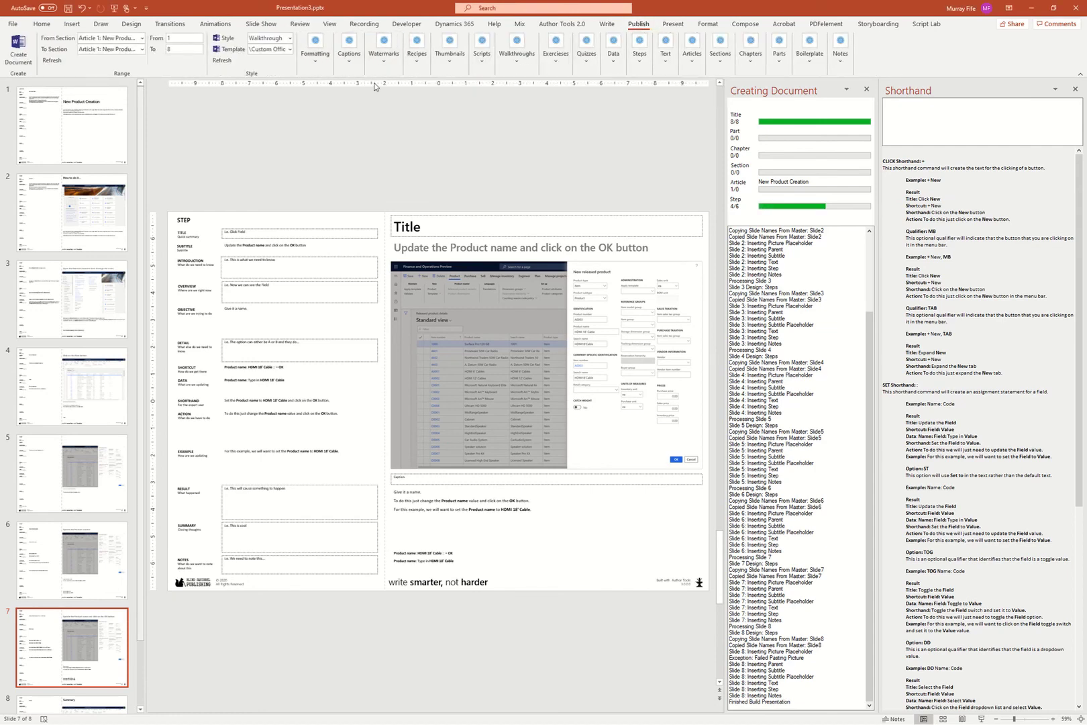
{"action": "left_click", "coordinate": [384, 51]}
{"action": "left_click", "coordinate": [423, 94]}
{"action": "left_click", "coordinate": [423, 128]}
{"action": "left_click", "coordinate": [723, 83]}
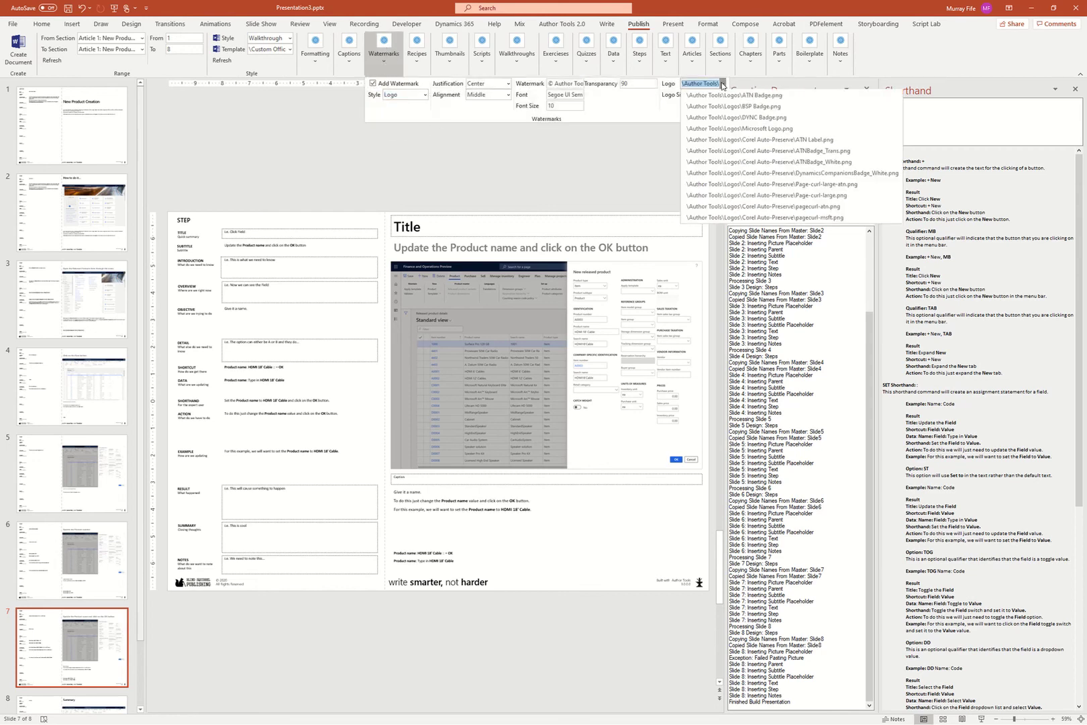
{"action": "left_click", "coordinate": [756, 118]}
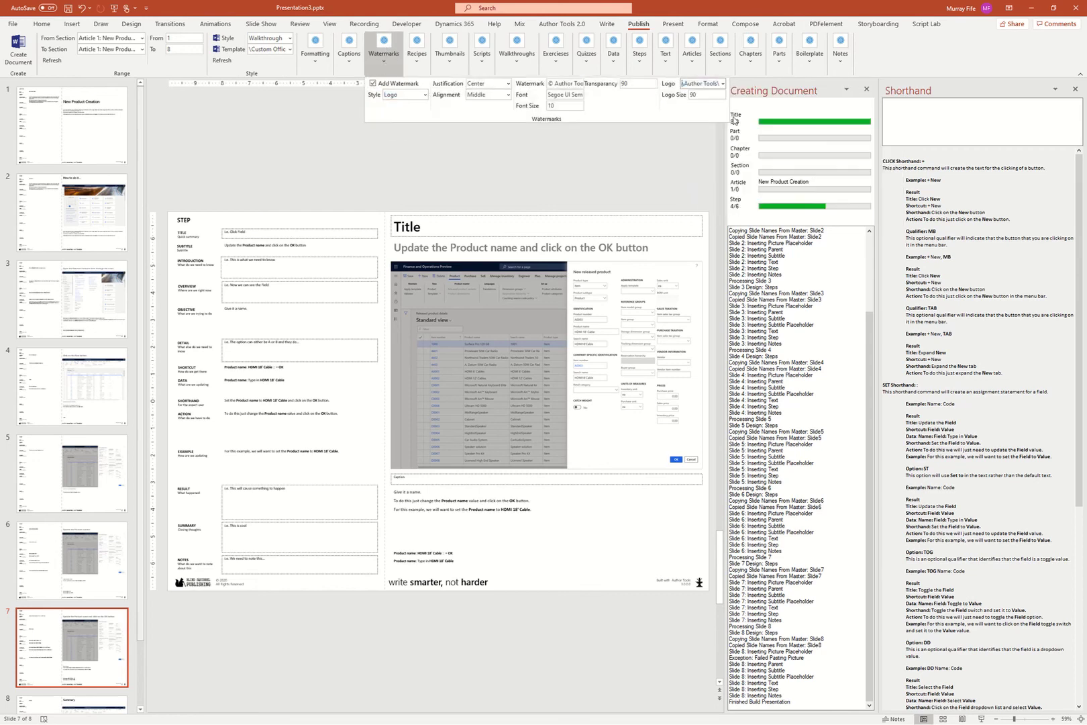
{"action": "left_click", "coordinate": [233, 161]}
Step: Create the presentation again with the watermark setting, check the screenshot on slide 4, and return to Presentation3.pptx
{"action": "left_click", "coordinate": [674, 24]}
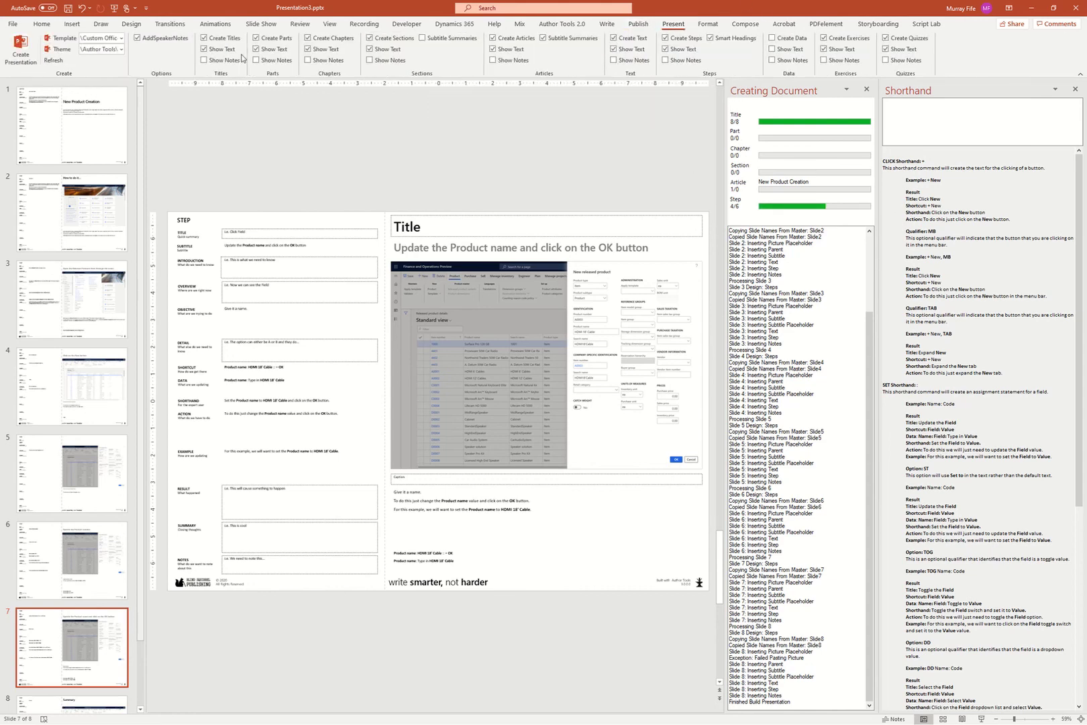
{"action": "left_click", "coordinate": [20, 45]}
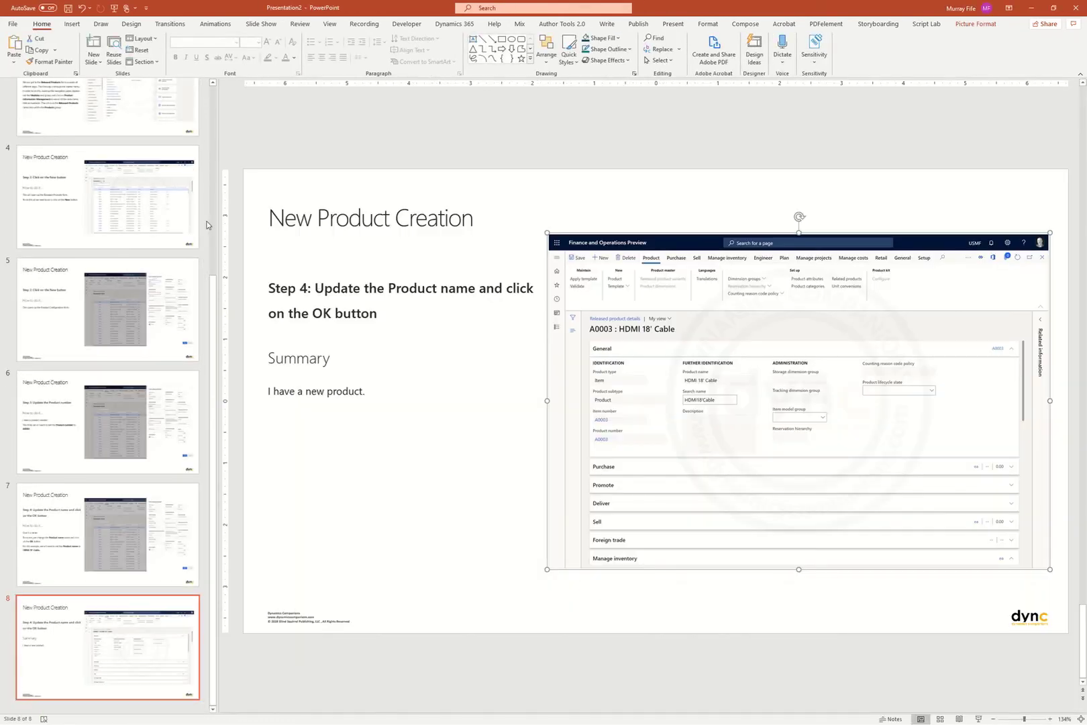
{"action": "left_click", "coordinate": [132, 204]}
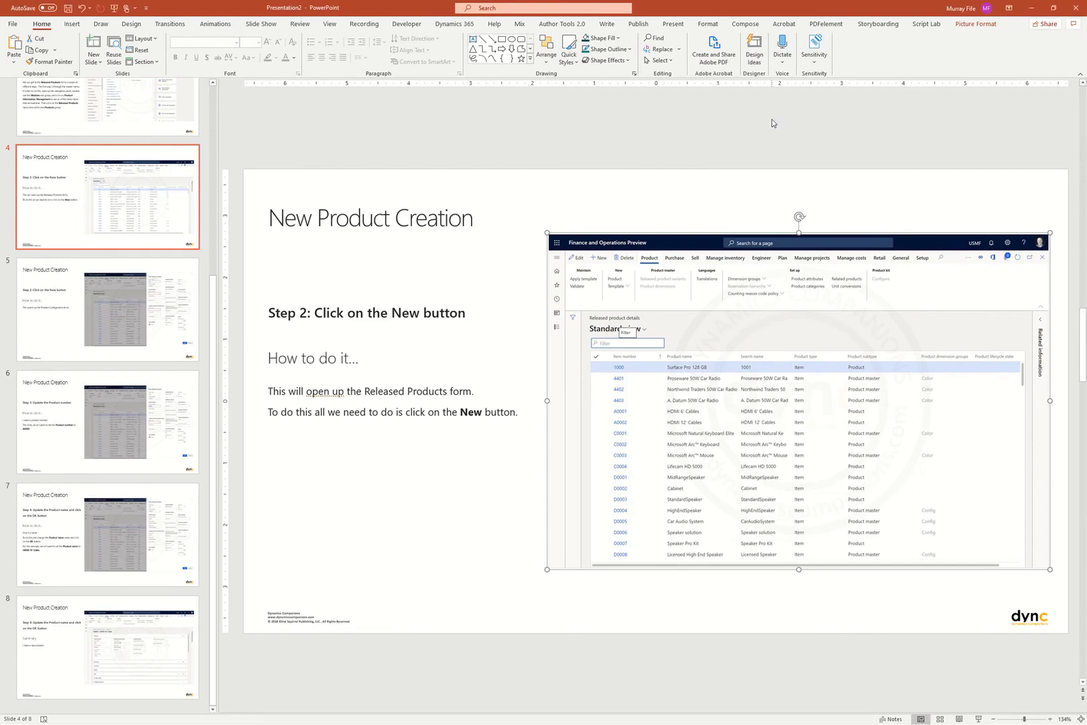
{"action": "key", "text": "alt+Tab"}
{"action": "key", "text": "alt+Tab"}
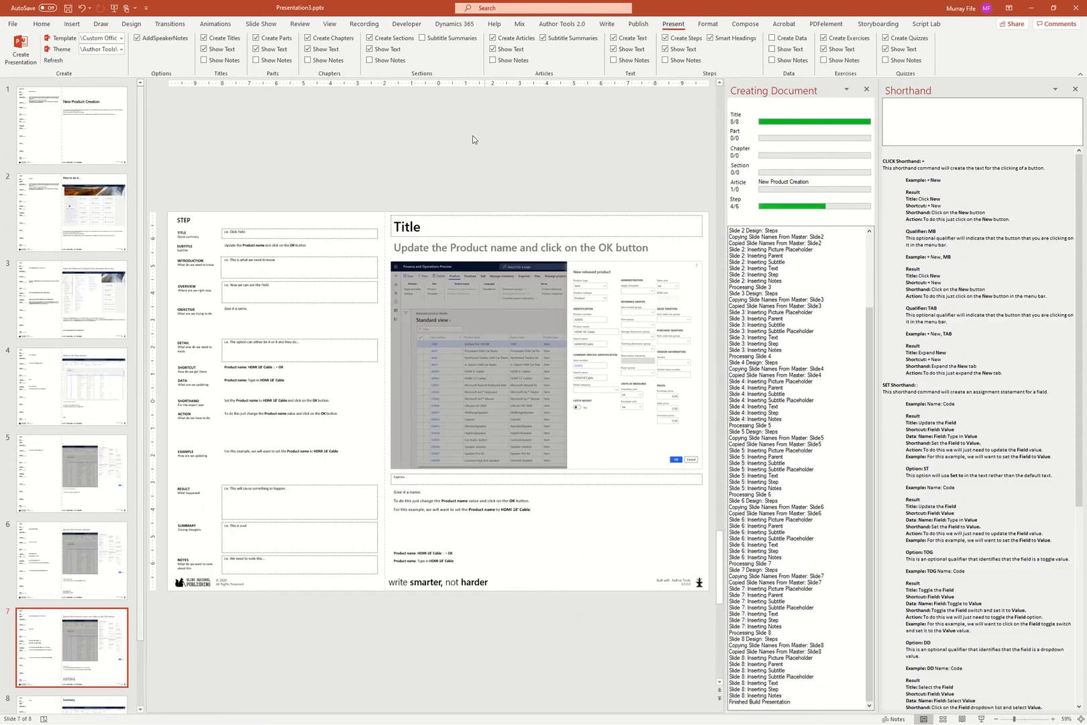